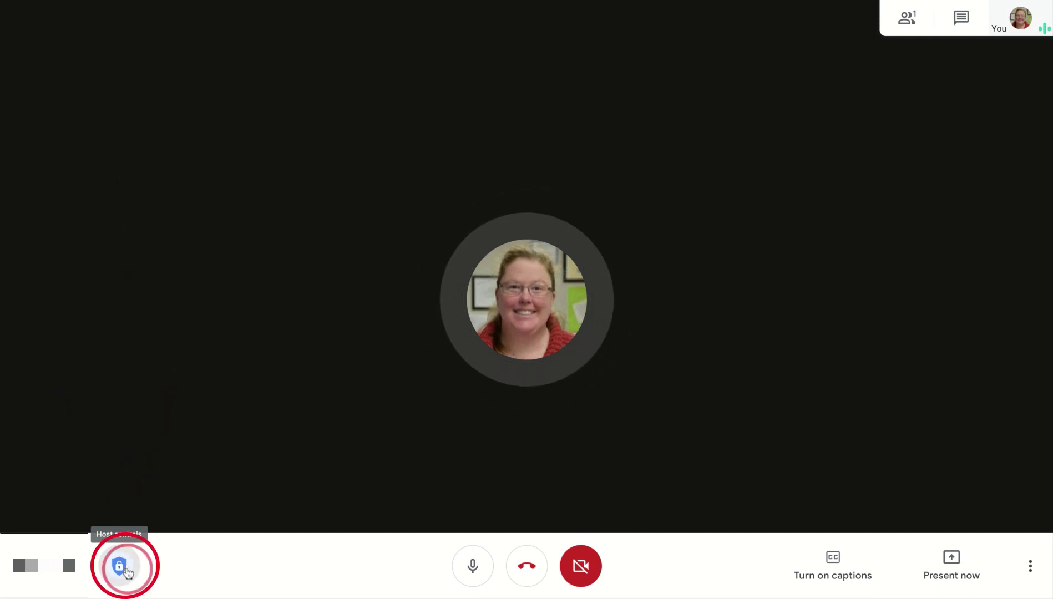
- In Meeting safety, switch off Share their screen and Send chat messages for everyone
{"action": "left_click", "coordinate": [120, 566]}
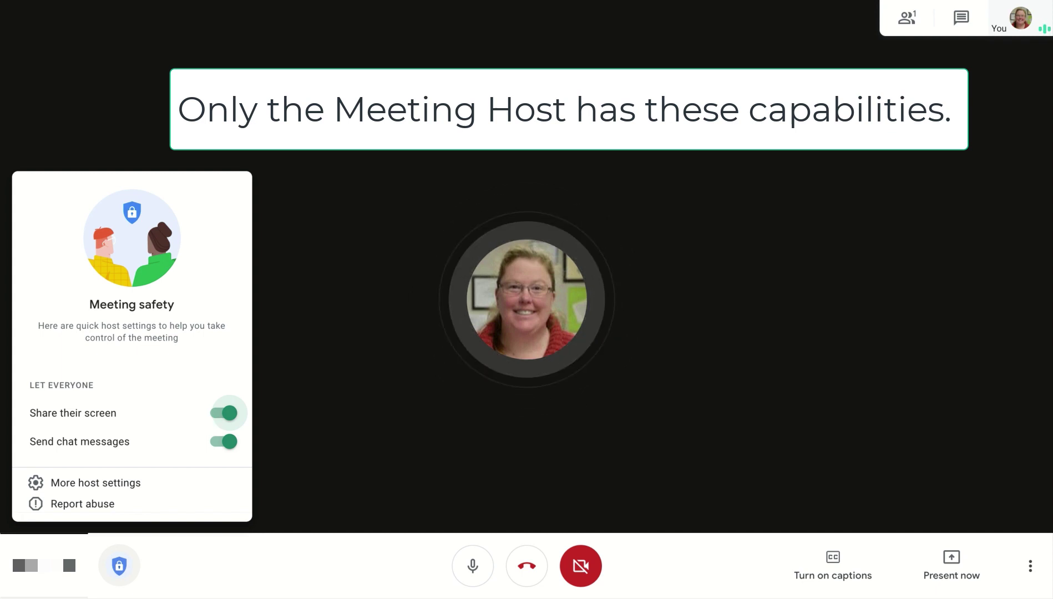
{"action": "left_click", "coordinate": [219, 445]}
{"action": "left_click", "coordinate": [221, 413]}
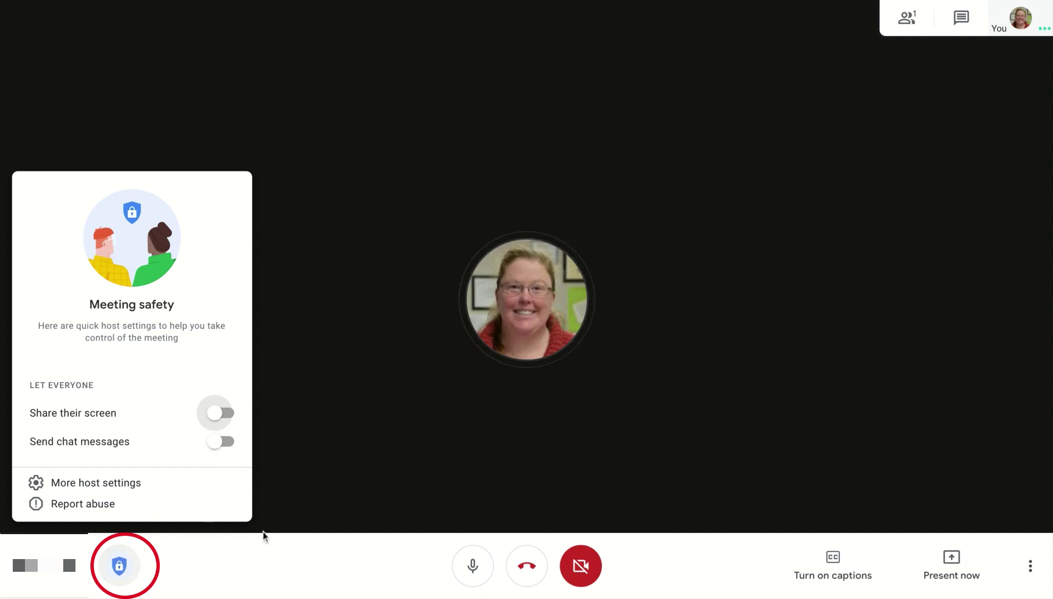
- Re-enable everyone's screen sharing and chat messages through the People panel's Host controls
{"action": "left_click", "coordinate": [270, 548]}
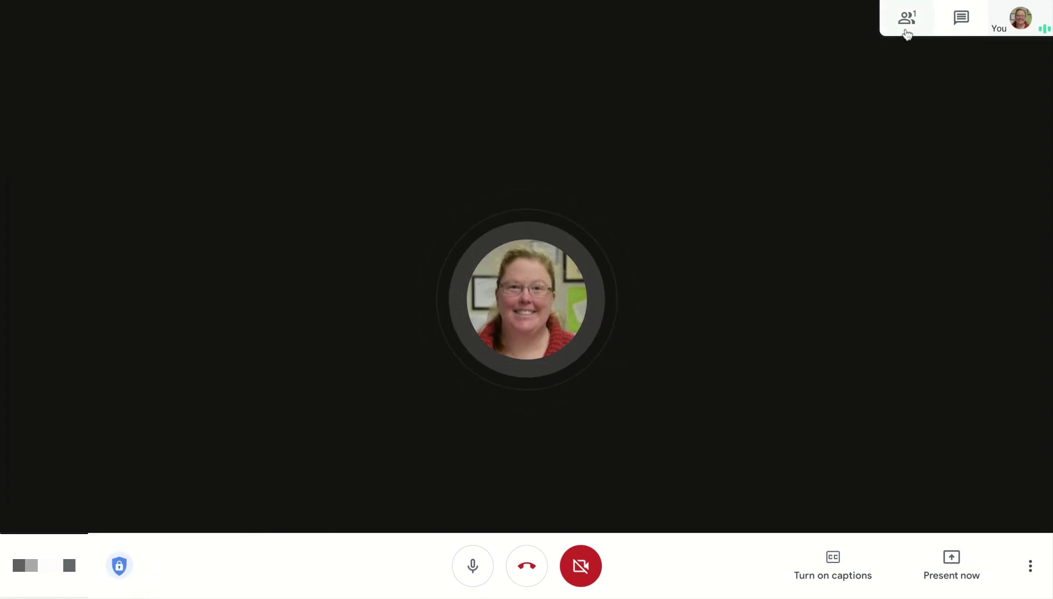
{"action": "left_click", "coordinate": [906, 18]}
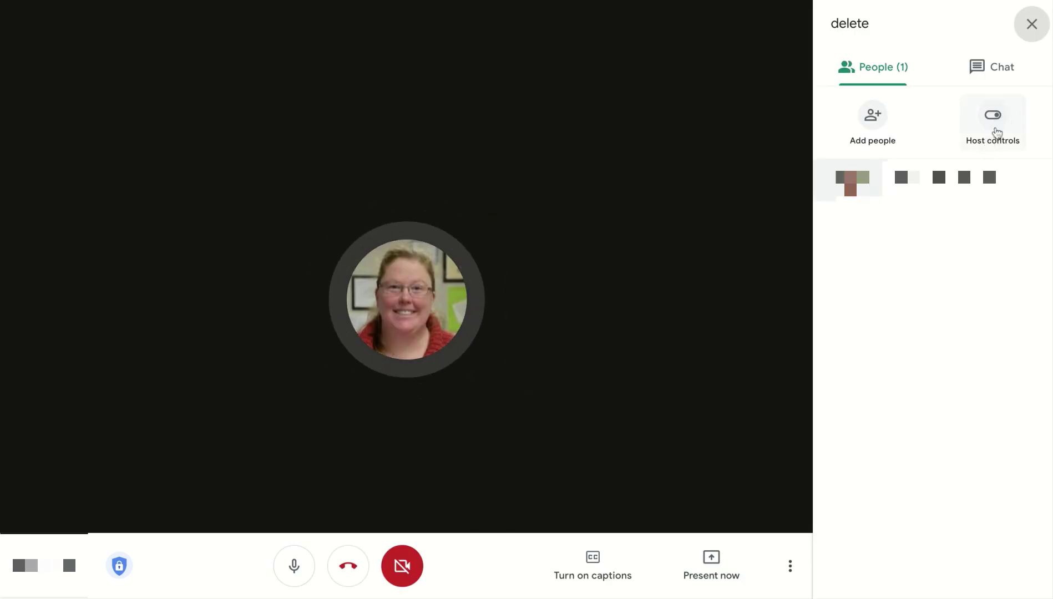
{"action": "left_click", "coordinate": [992, 124]}
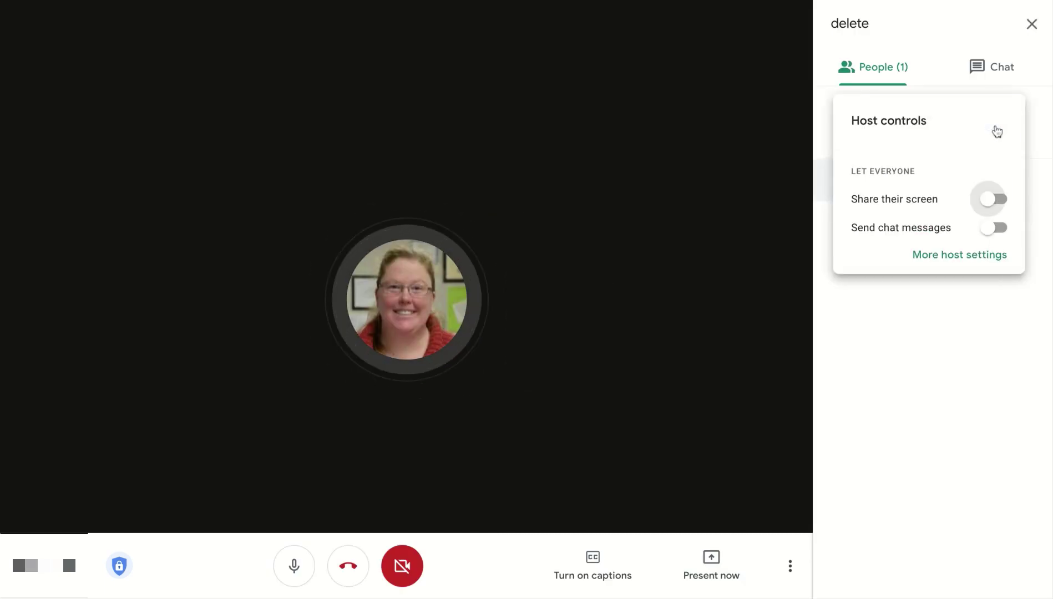
{"action": "left_click", "coordinate": [1000, 228]}
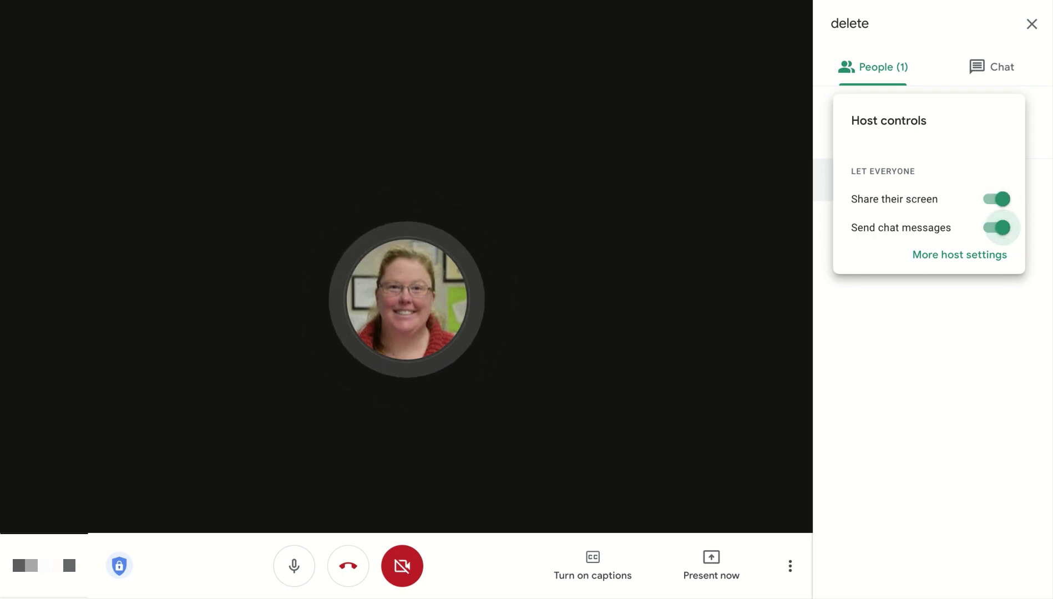